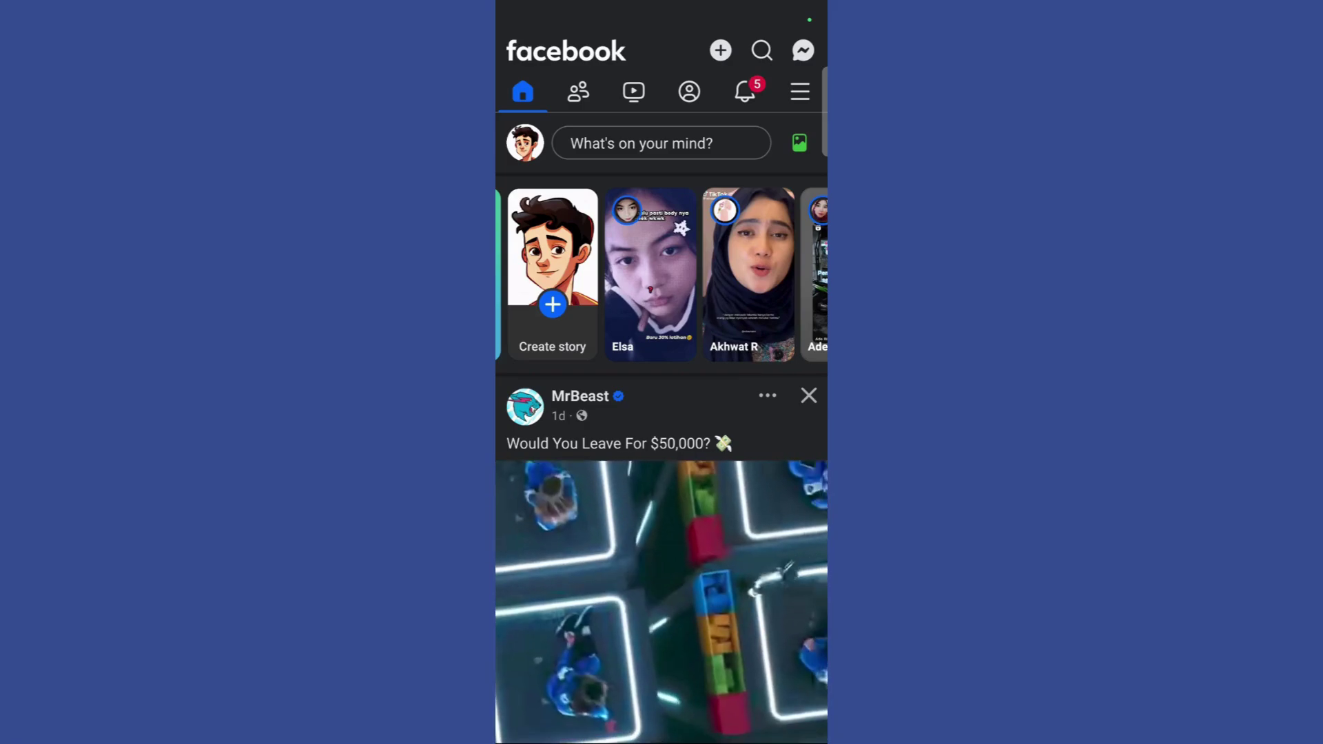
click(803, 51)
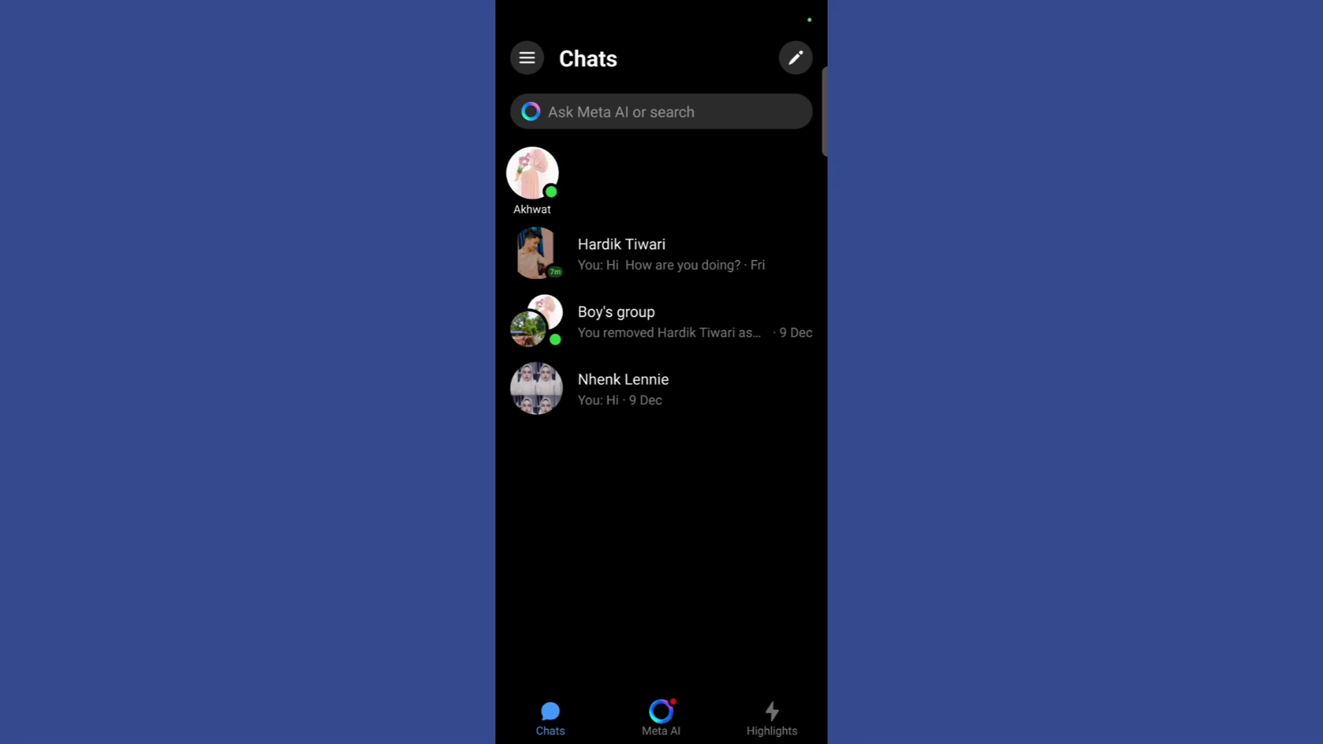
click(525, 58)
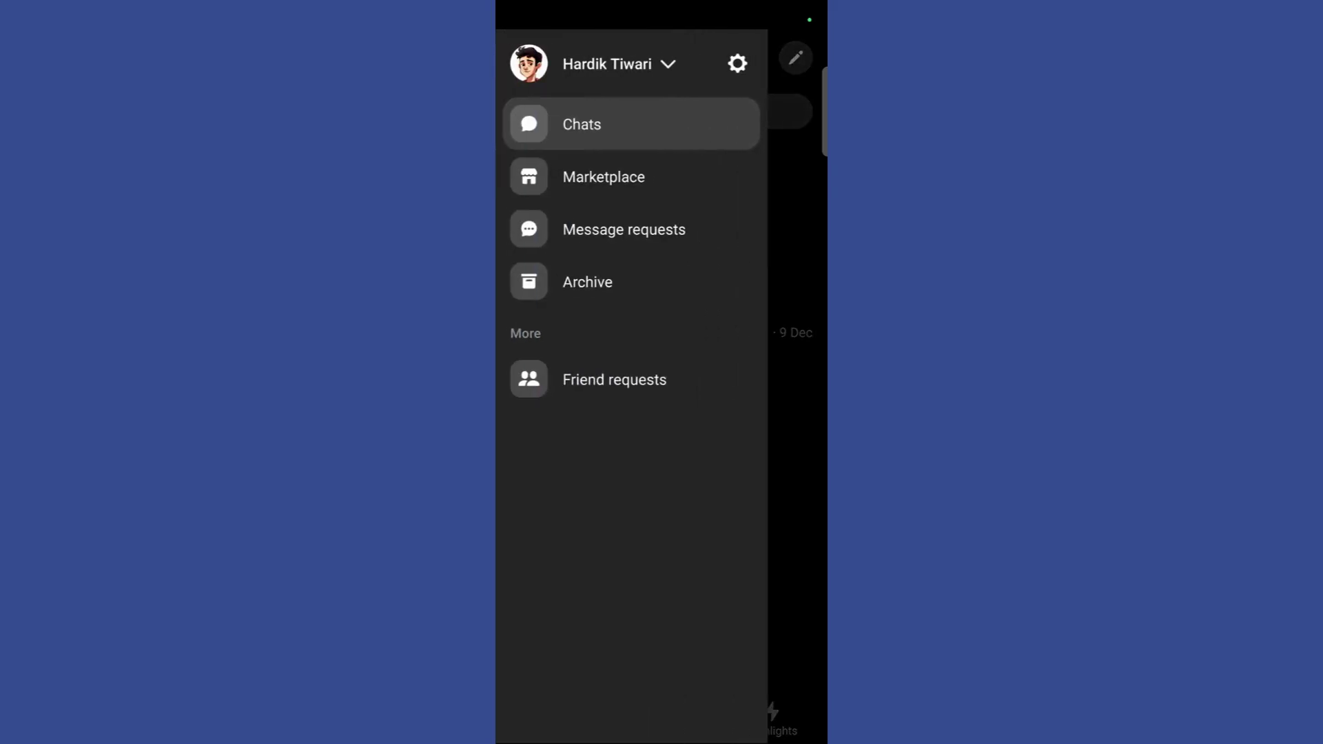
click(737, 63)
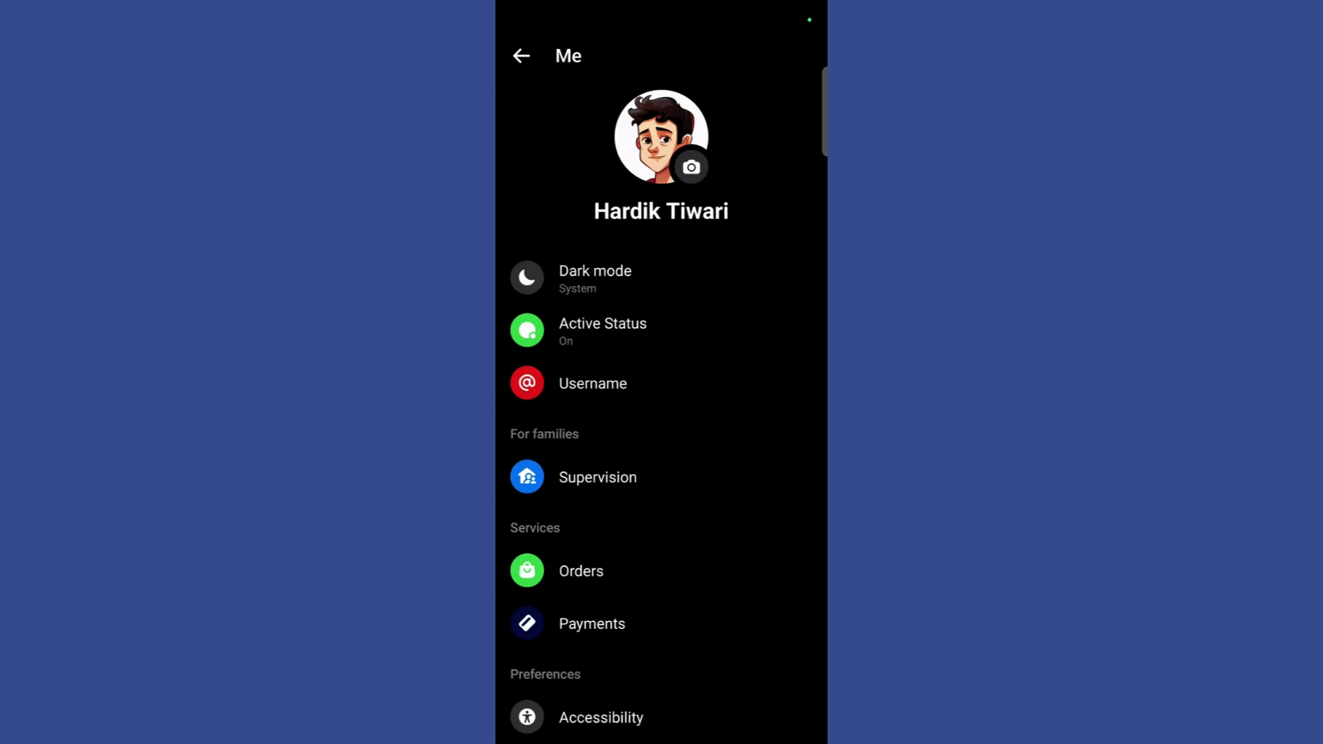
click(604, 327)
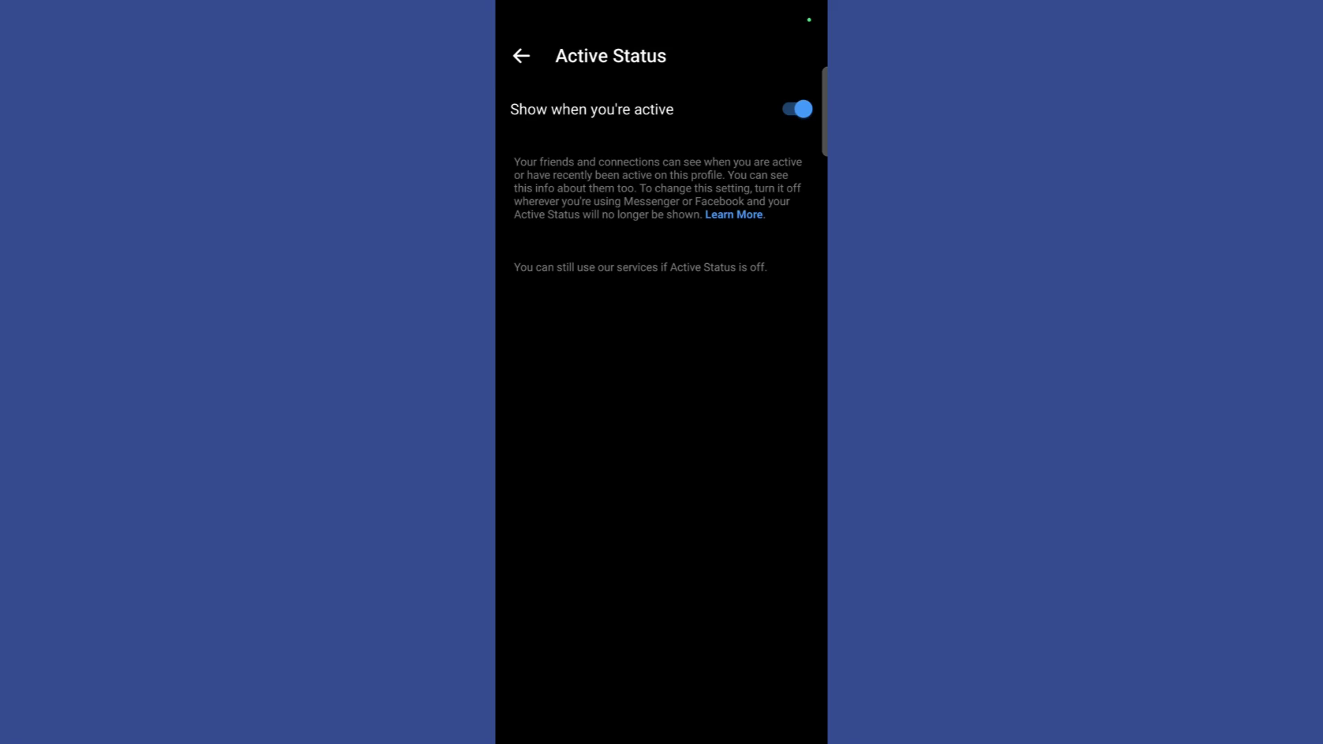
Switch off 'Show when you're active', pause it until changed, and swipe back.
click(798, 109)
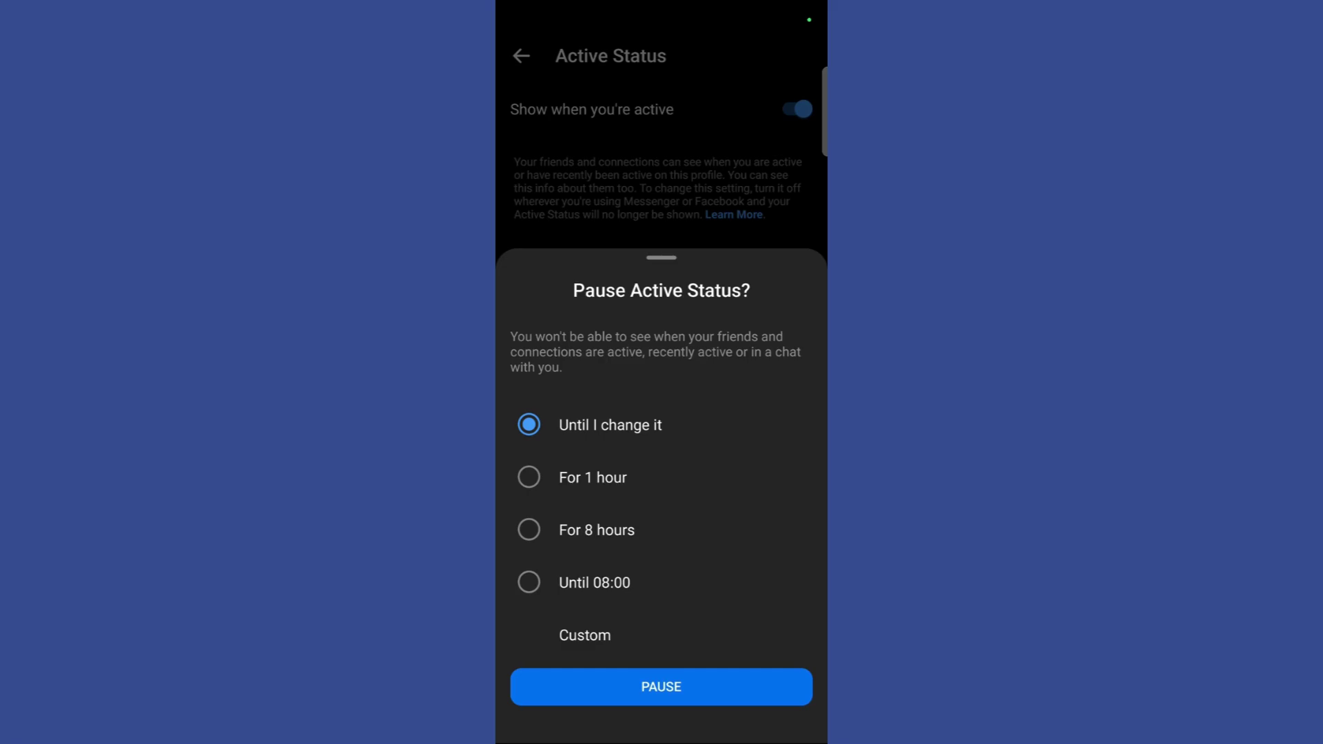
click(662, 687)
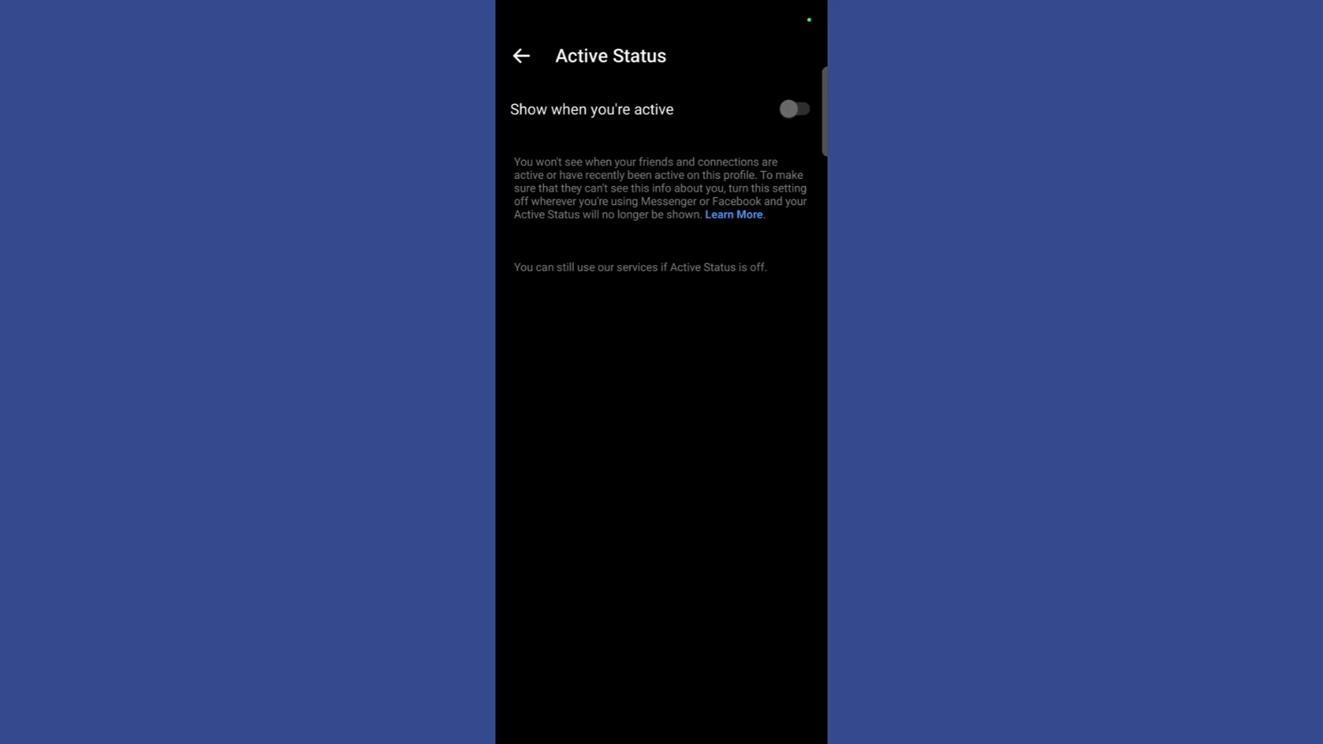
mouse_move(556, 390)
mouse_down()
mouse_move(531, 384)
mouse_move(621, 403)
mouse_up()
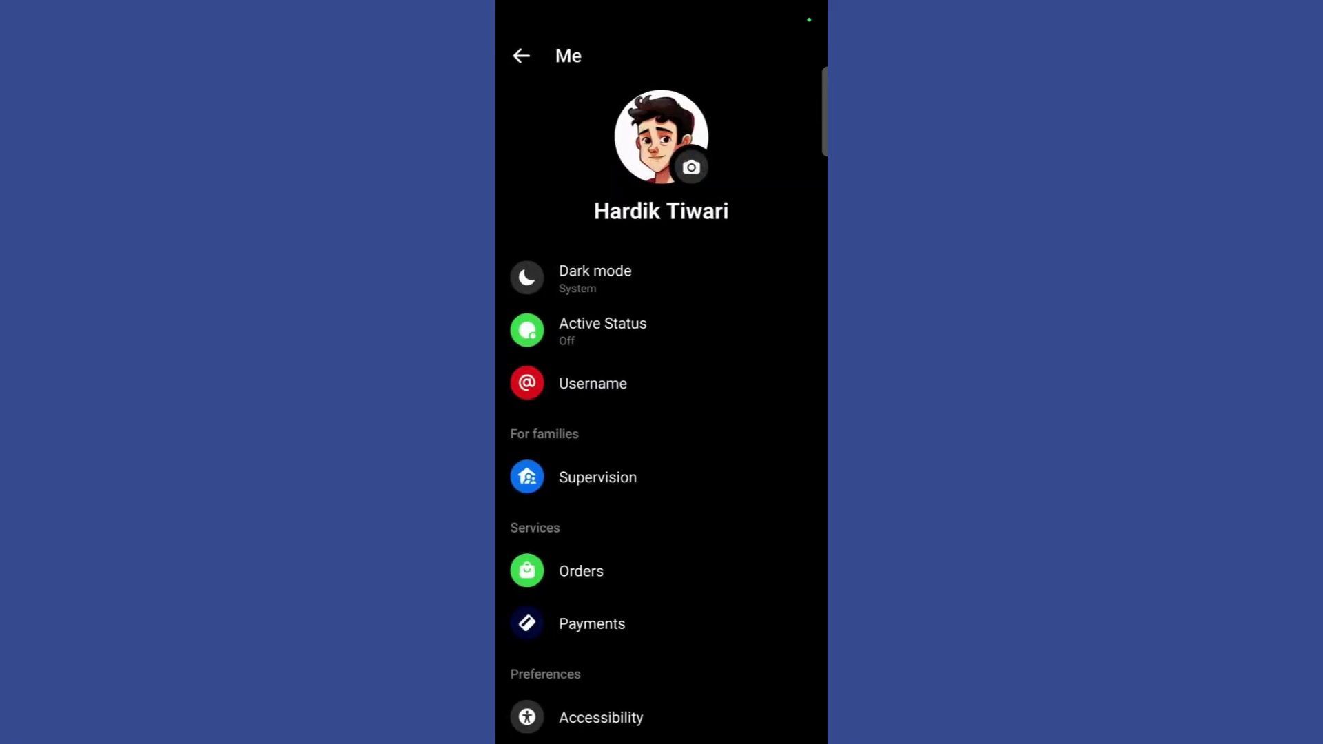
Swipe back to the Me settings page, where Active Status reads Off.
drag(556, 358, 541, 367)
click(547, 180)
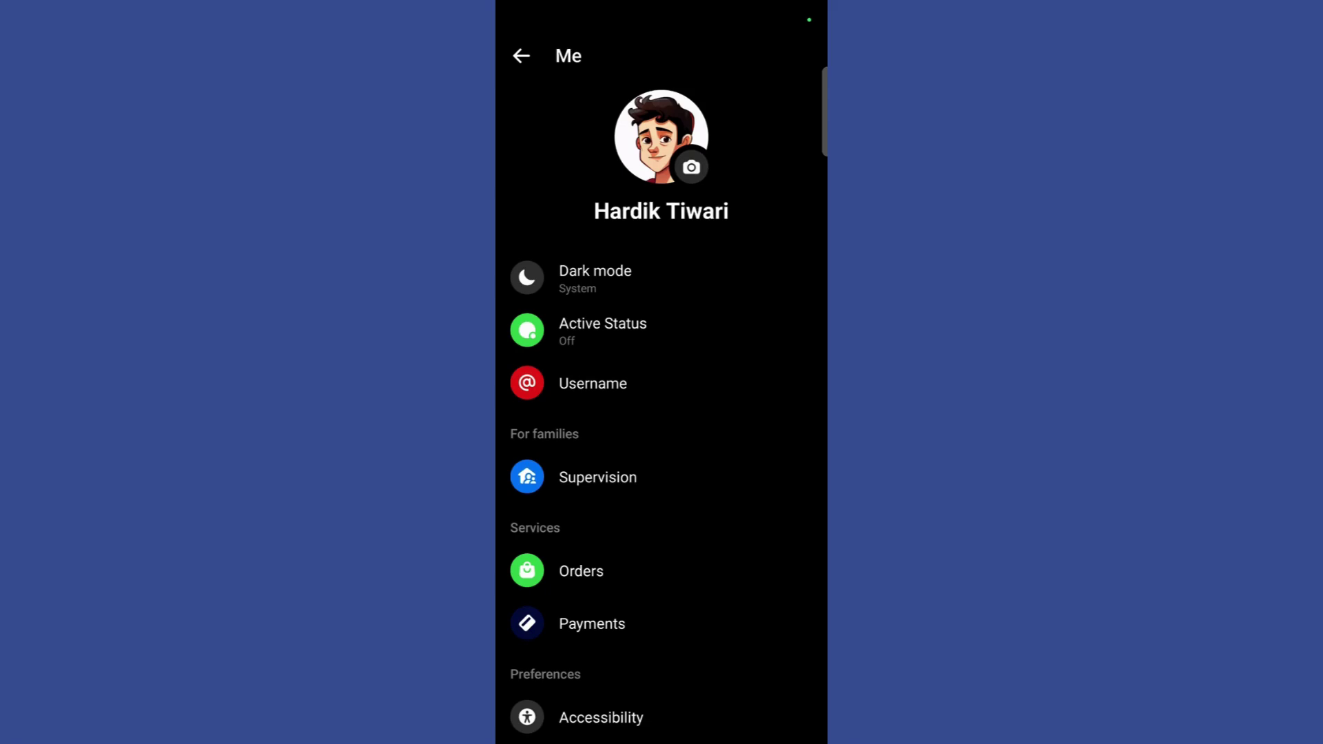